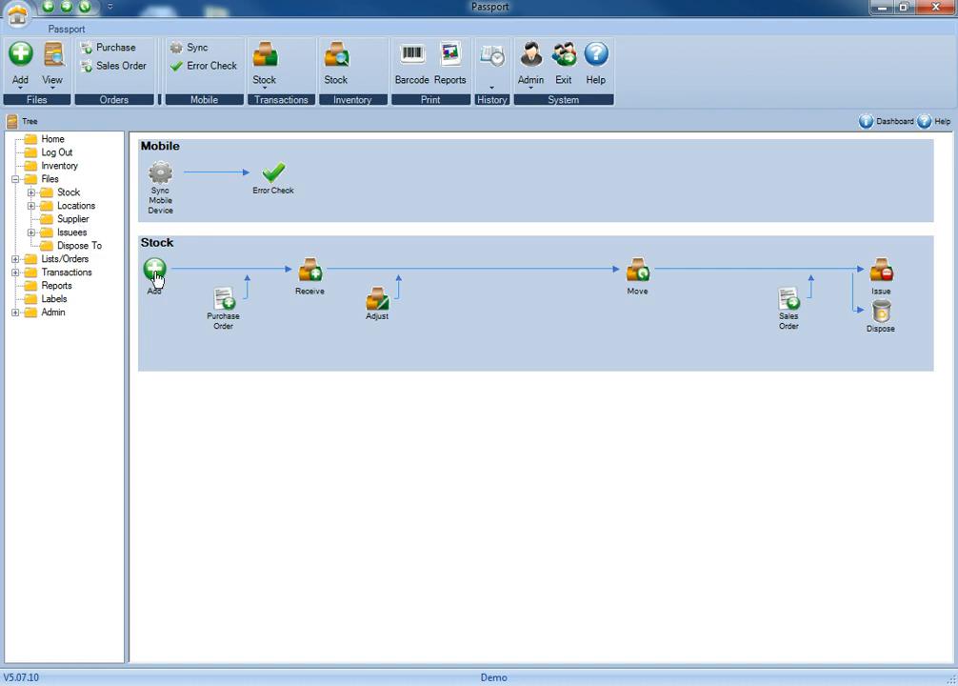
Step: Start a new supplier record with code ESC and name Education Supply Company, and enter its contract number
{"action": "left_click", "coordinate": [155, 277]}
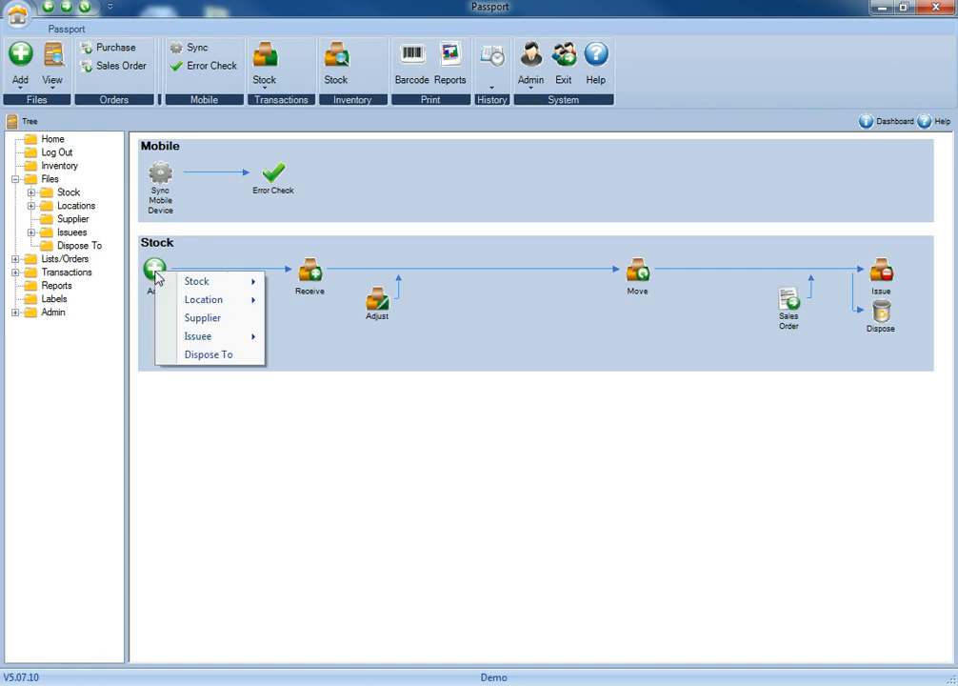
{"action": "left_click", "coordinate": [194, 318]}
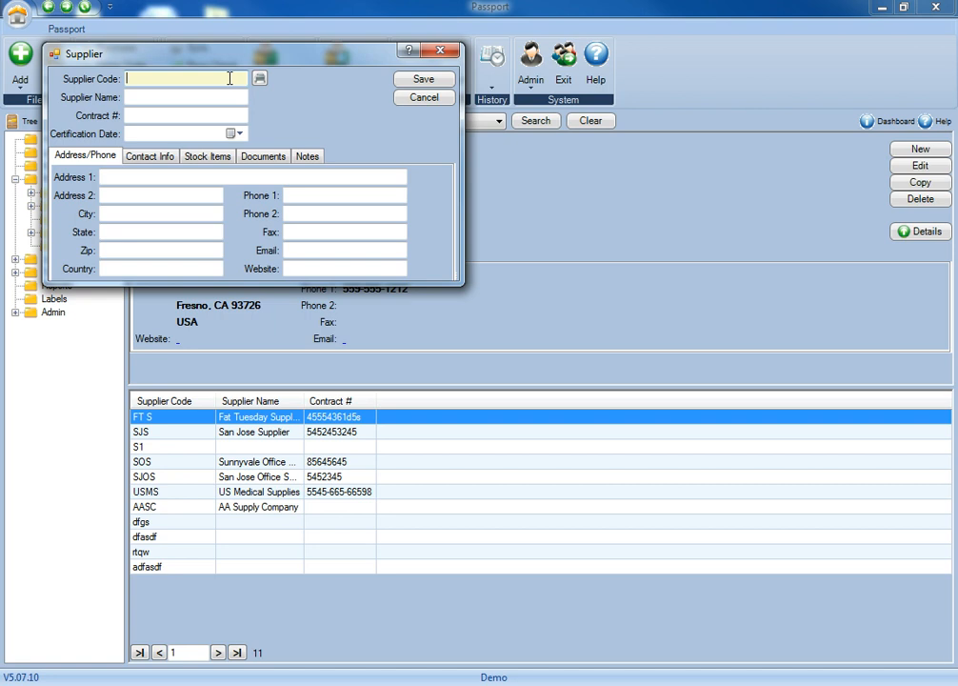
{"action": "type", "text": "ESC"}
{"action": "key", "text": "Tab"}
{"action": "type", "text": "Education Supply Company"}
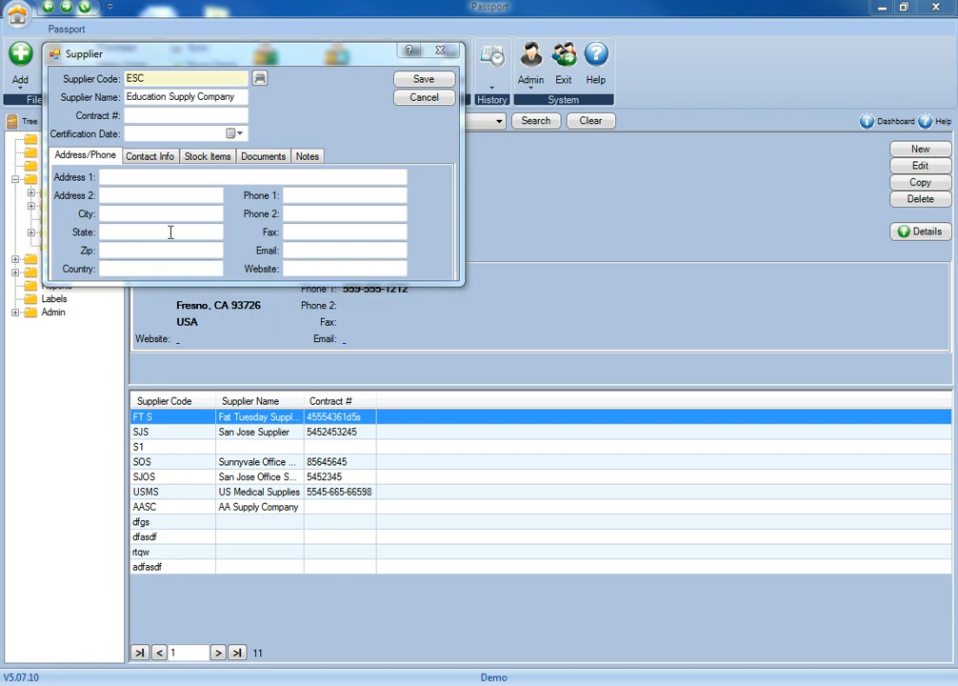
{"action": "left_click", "coordinate": [189, 114]}
{"action": "type", "text": "56454984-54789"}
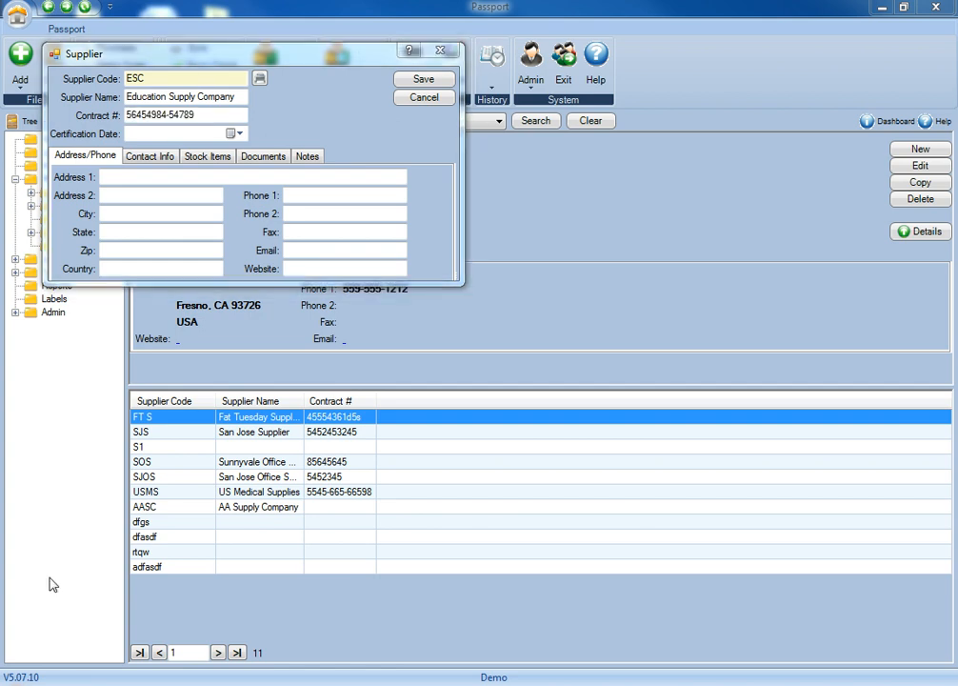
Step: Set the certification date to 11/15/2010, complete the supplier's address, phone and contact details, and open its stock items
{"action": "left_click", "coordinate": [237, 134]}
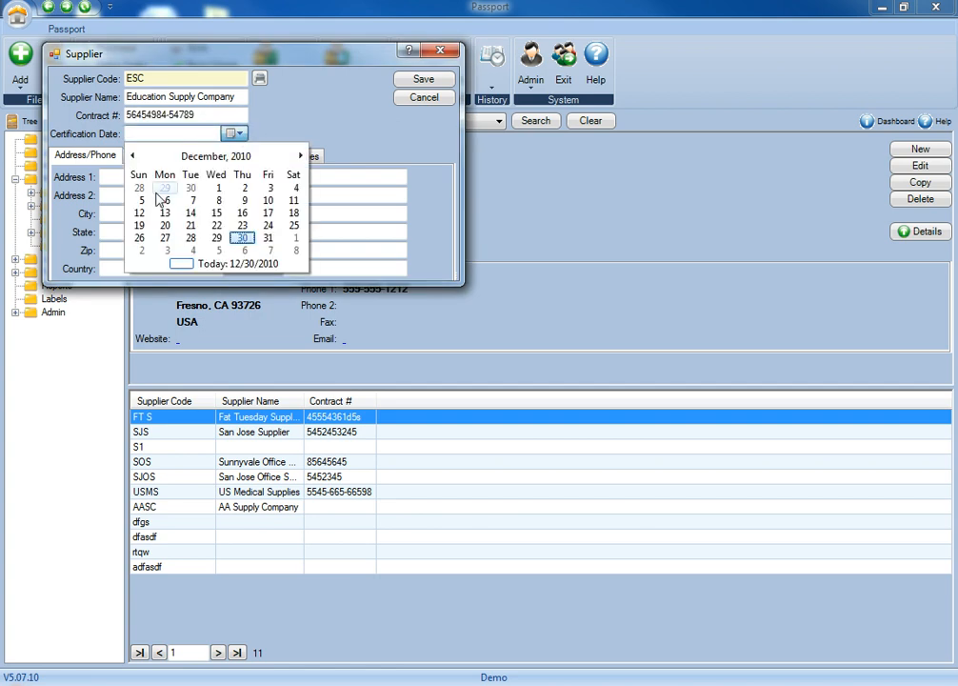
{"action": "left_click", "coordinate": [133, 157]}
{"action": "left_click", "coordinate": [164, 212]}
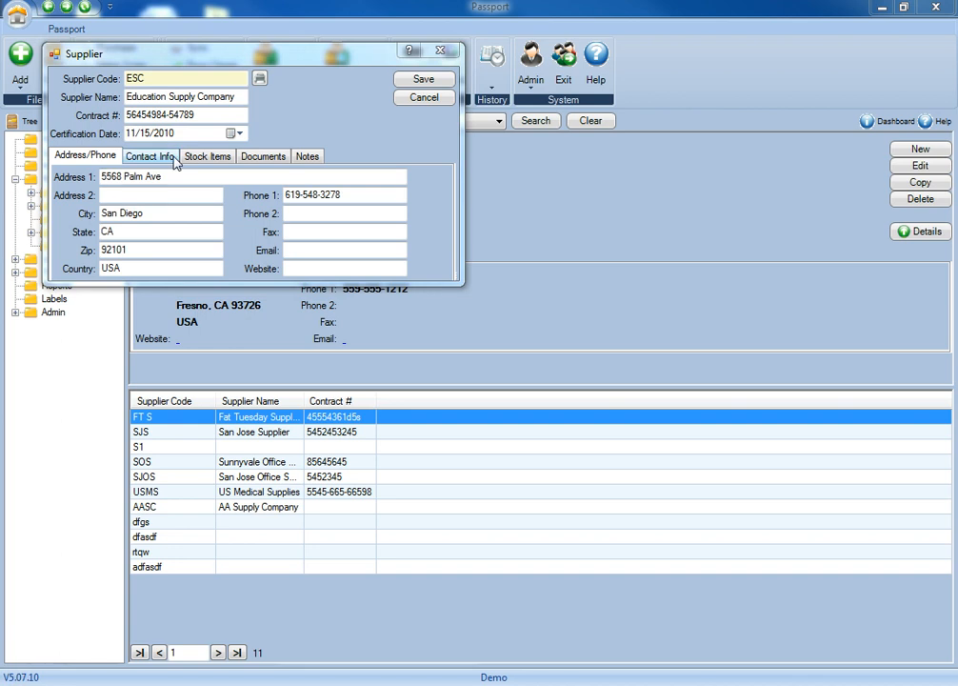
{"action": "left_click", "coordinate": [176, 158]}
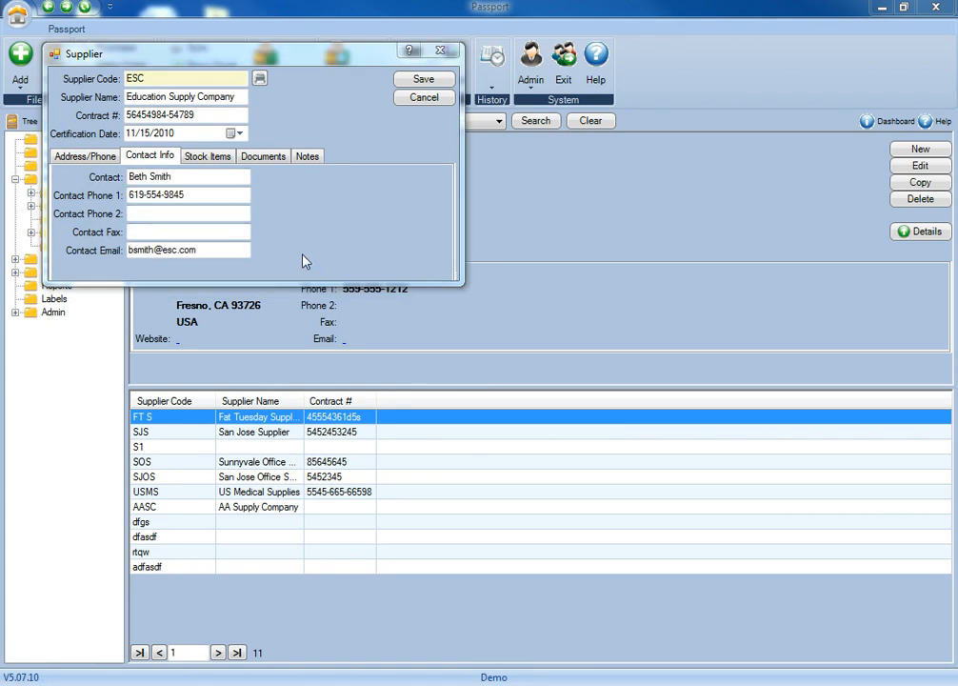
{"action": "left_click", "coordinate": [228, 158]}
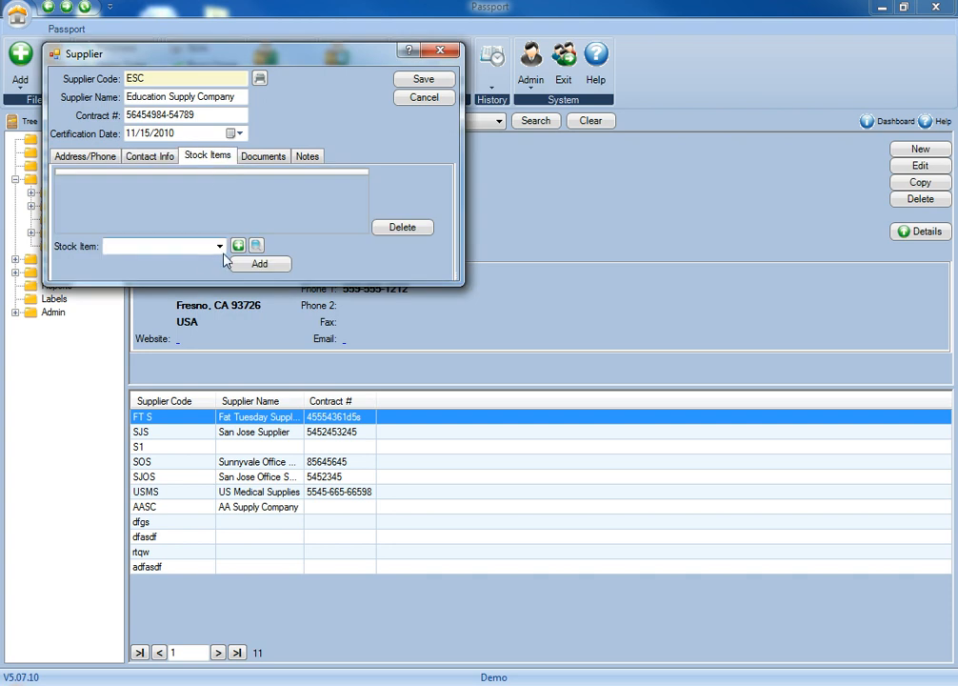
{"action": "left_click", "coordinate": [220, 246]}
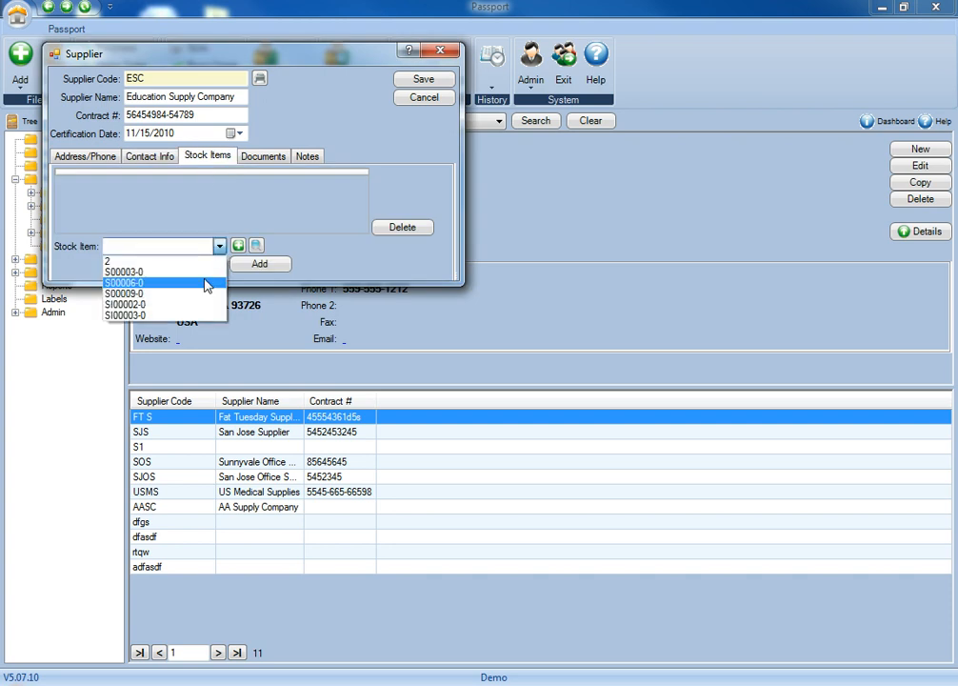
{"action": "left_click", "coordinate": [202, 283]}
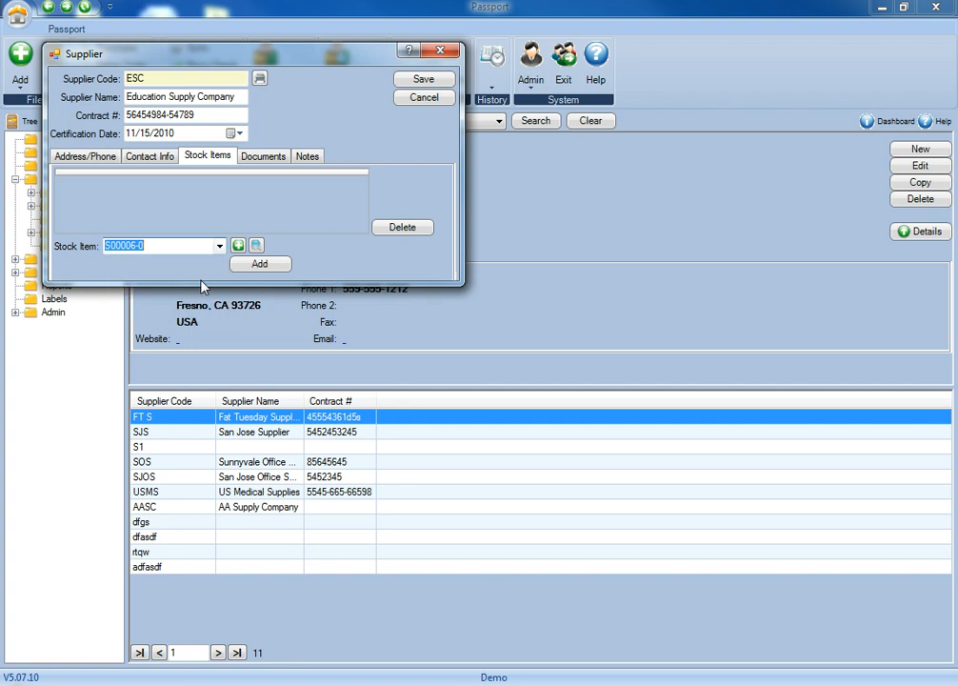
{"action": "key", "text": "BackSpace"}
{"action": "left_click", "coordinate": [220, 246]}
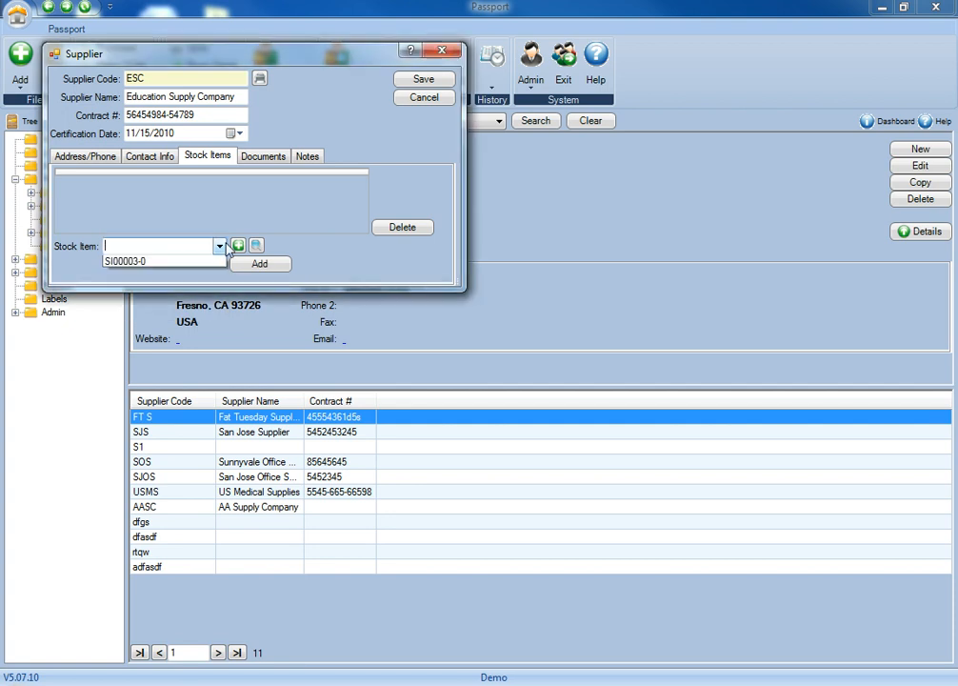
{"action": "left_click", "coordinate": [214, 217]}
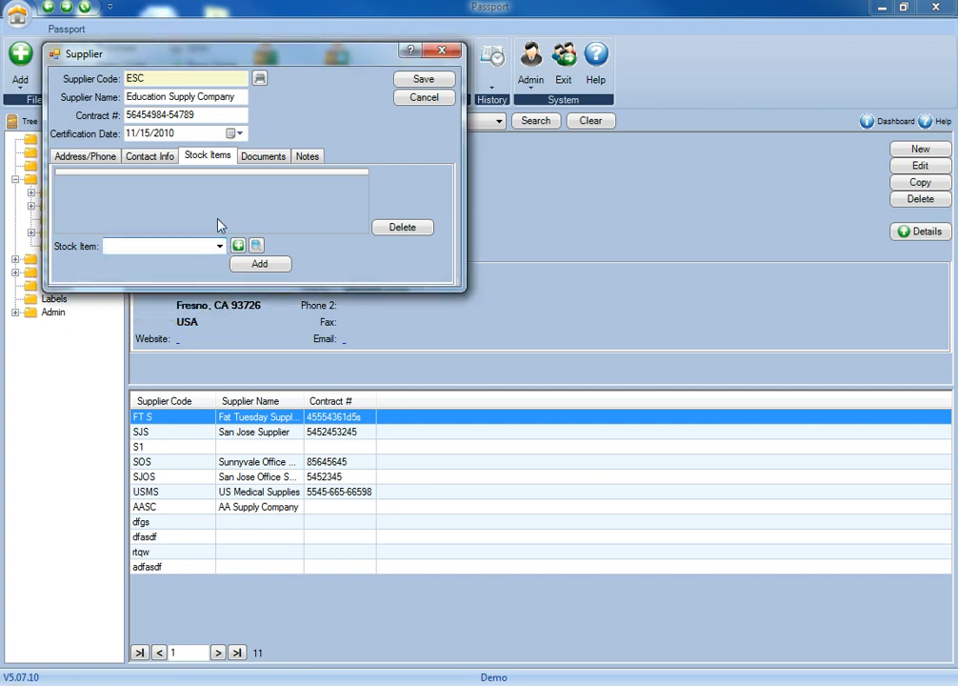
{"action": "left_click", "coordinate": [238, 246]}
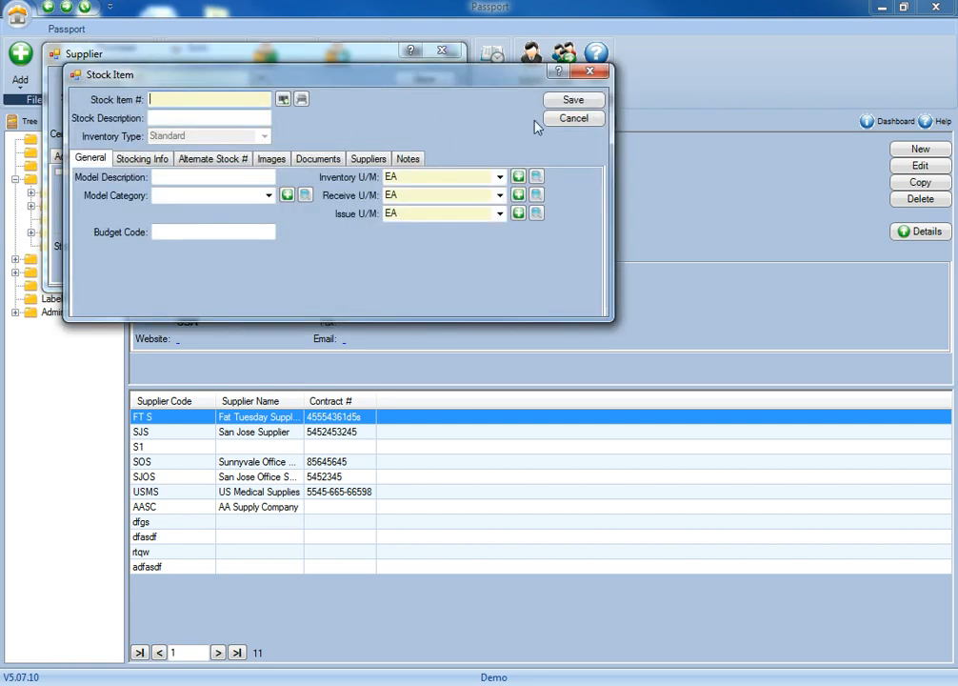
{"action": "left_click", "coordinate": [571, 121]}
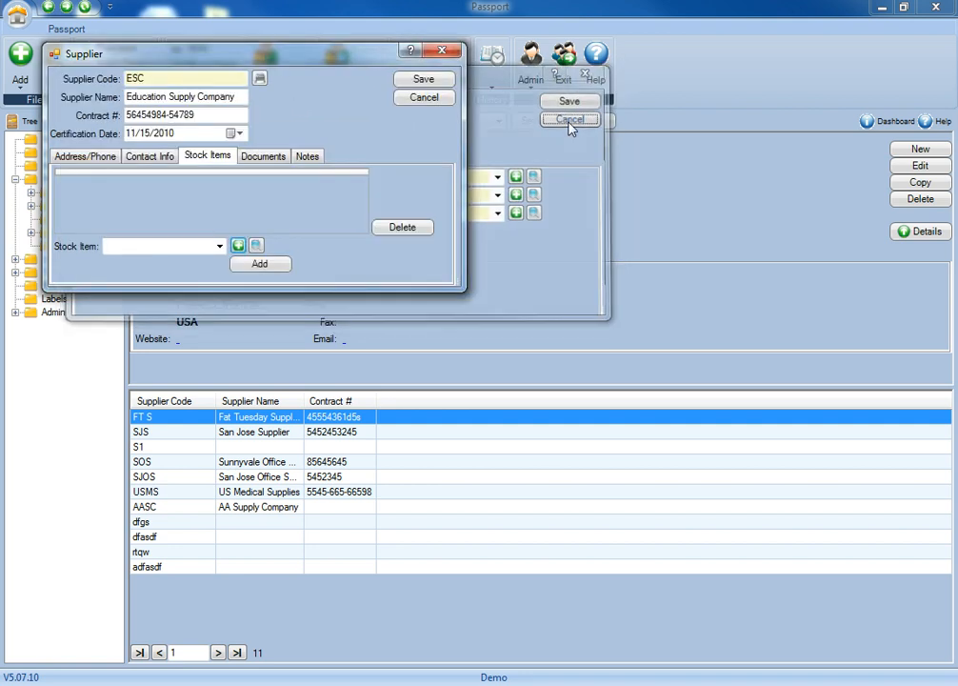
Step: Look up the Pencils item S00006-0 with the stock item search and return it as the supplier's stock item
{"action": "left_click", "coordinate": [256, 247]}
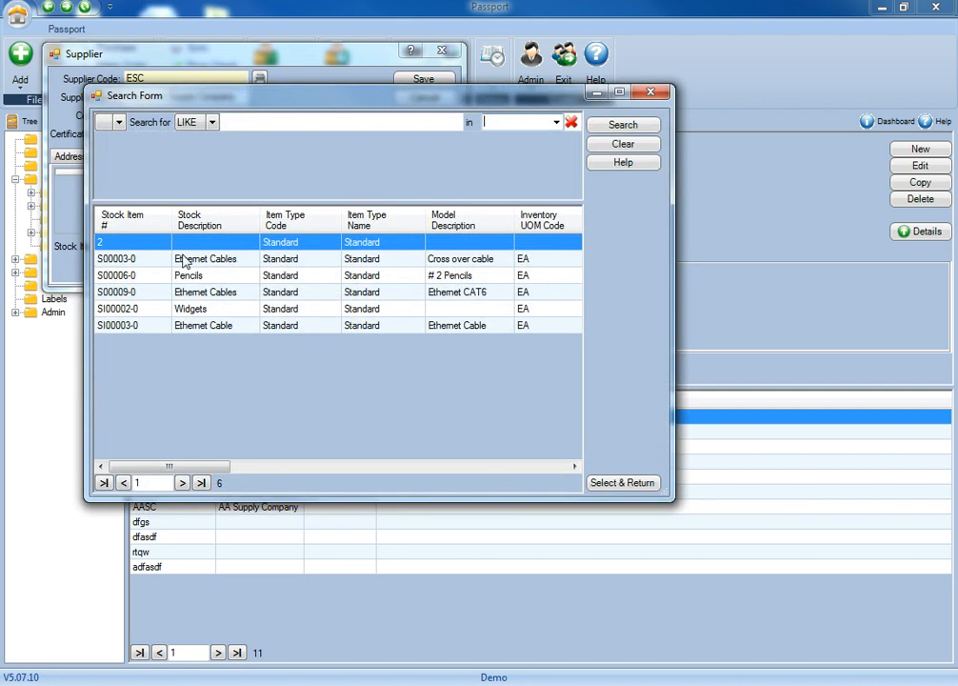
{"action": "left_click", "coordinate": [209, 298]}
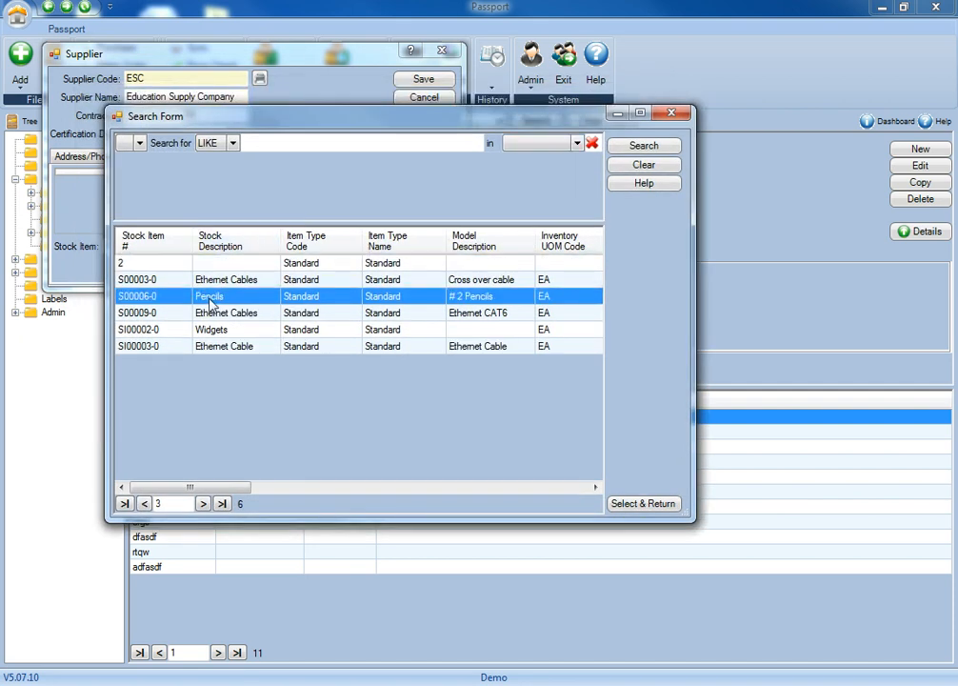
{"action": "left_click", "coordinate": [653, 506]}
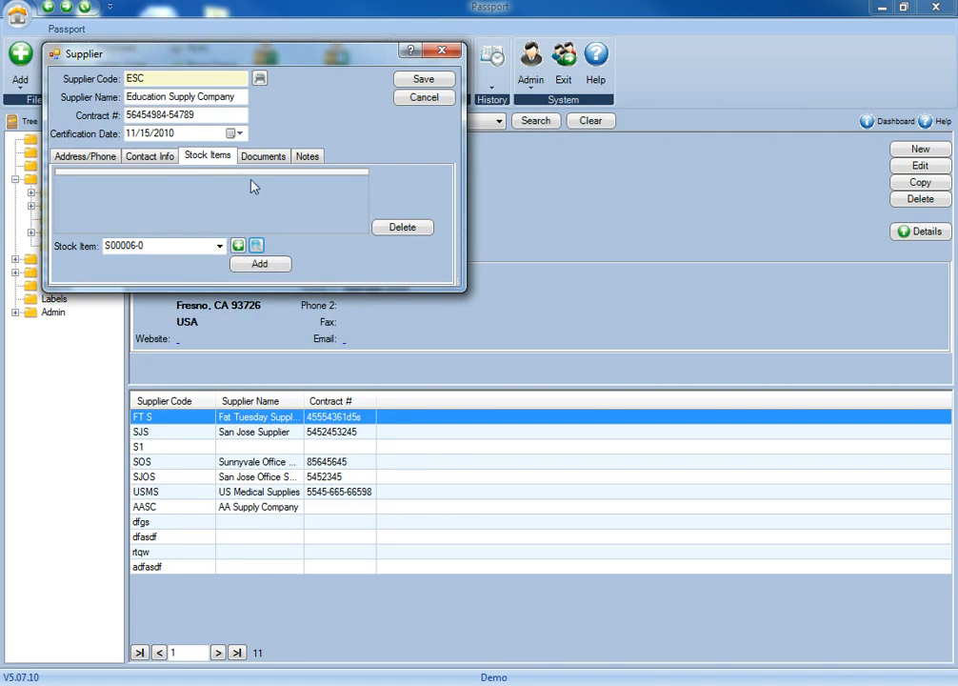
Step: Choose Test Documentation as the document for the new supplier
{"action": "left_click", "coordinate": [271, 158]}
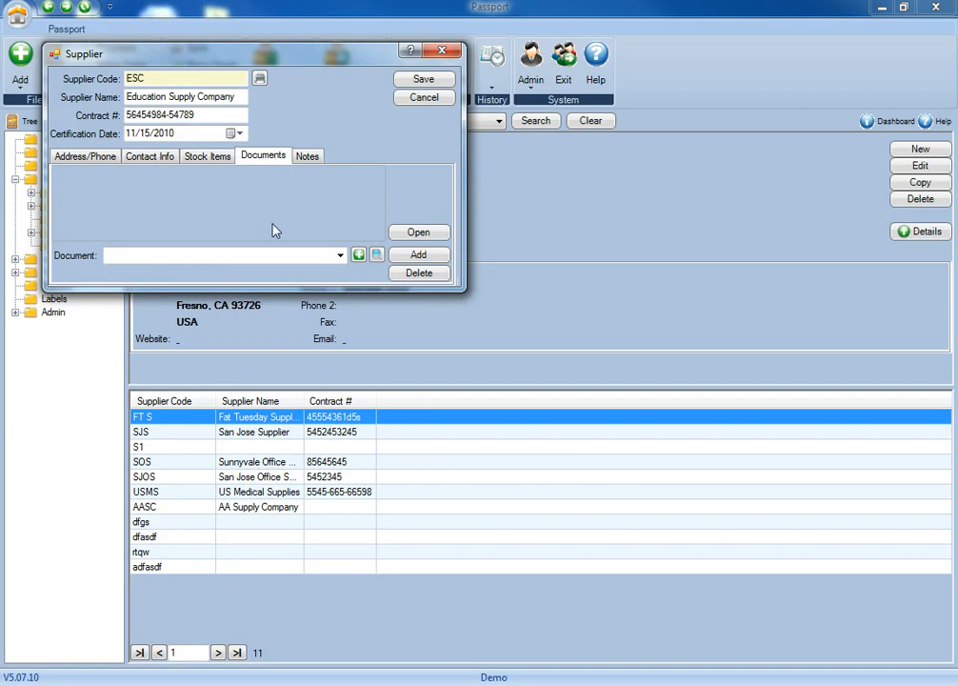
{"action": "left_click", "coordinate": [340, 256]}
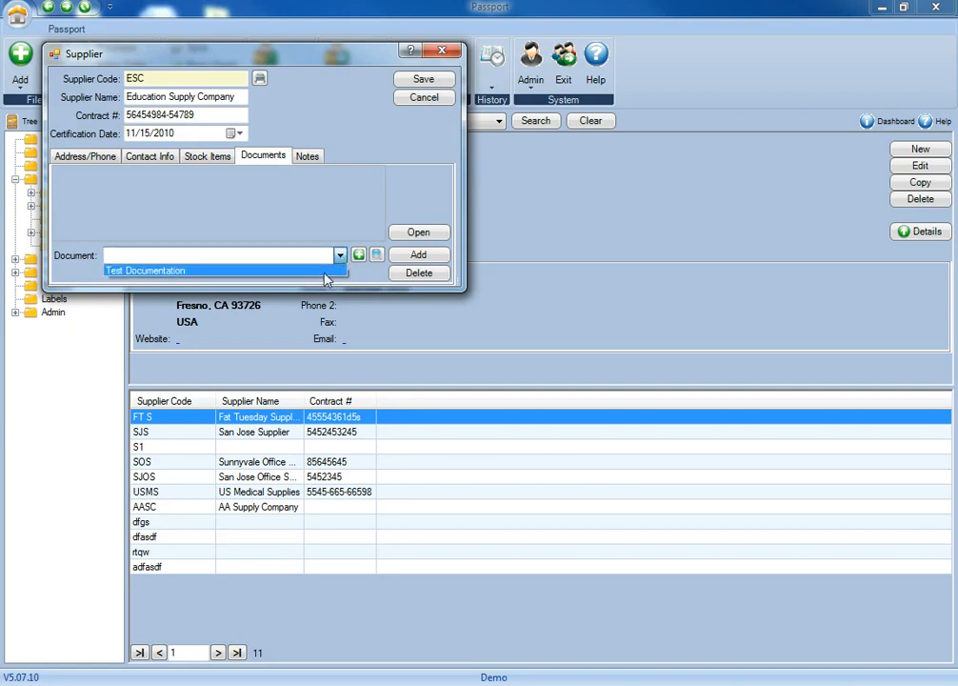
{"action": "left_click", "coordinate": [325, 273]}
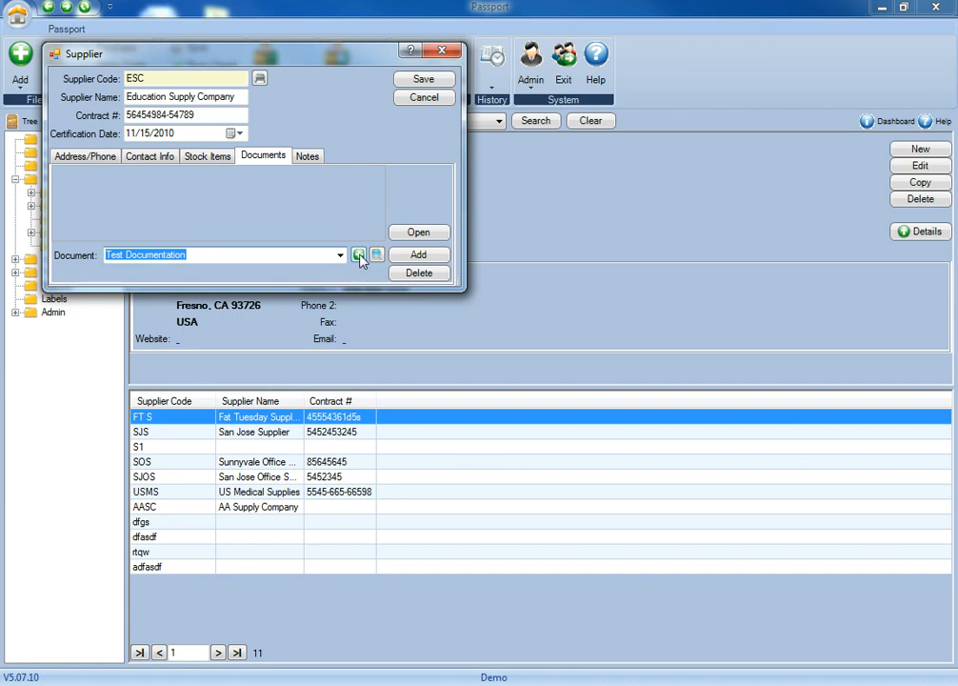
{"action": "left_click", "coordinate": [359, 255]}
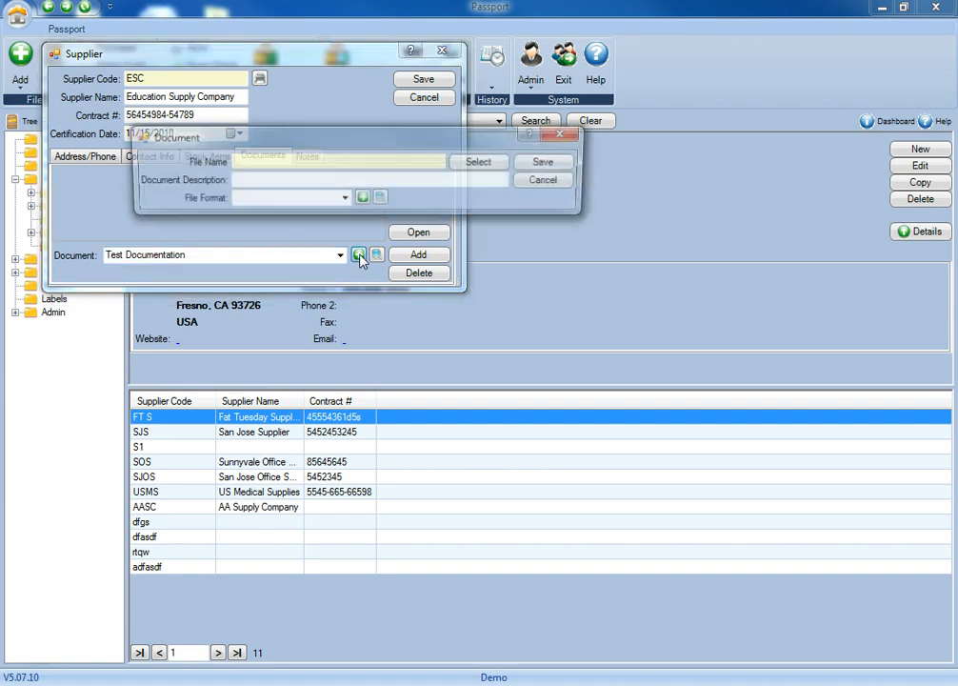
{"action": "left_click", "coordinate": [470, 165]}
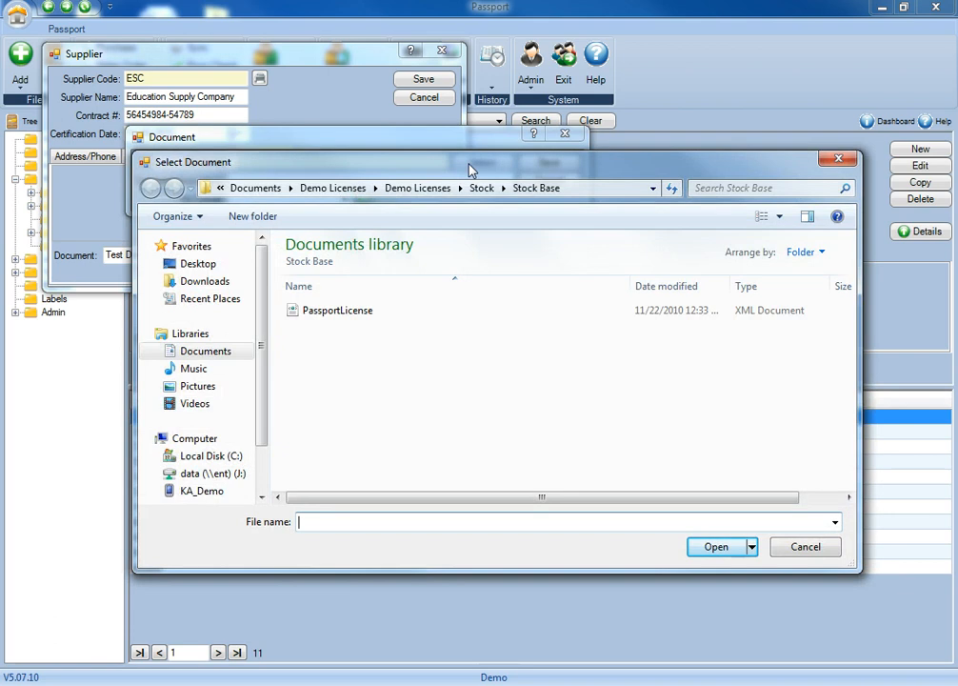
{"action": "key", "text": "alt+d"}
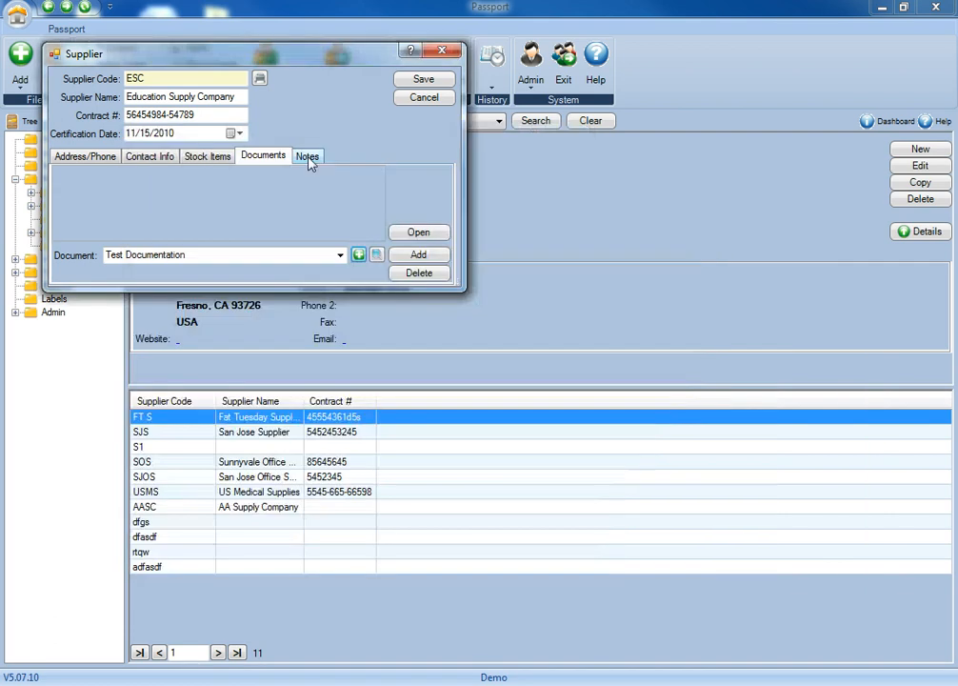
Step: Attach the chosen document to the supplier, leave the notes empty, and save the supplier record
{"action": "left_click", "coordinate": [422, 259]}
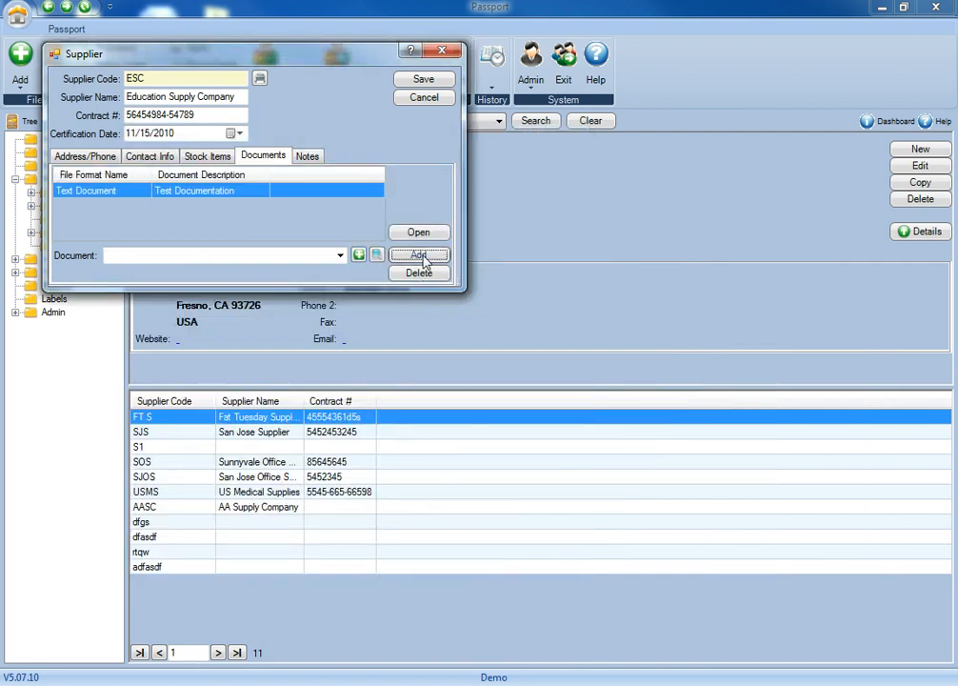
{"action": "left_click", "coordinate": [308, 157]}
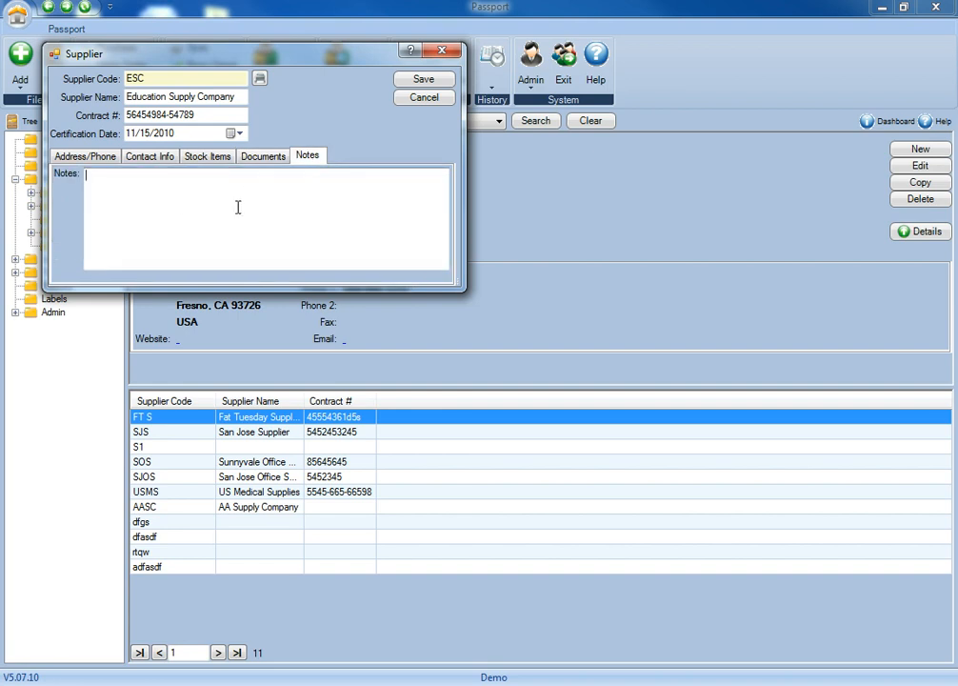
{"action": "left_click", "coordinate": [425, 80]}
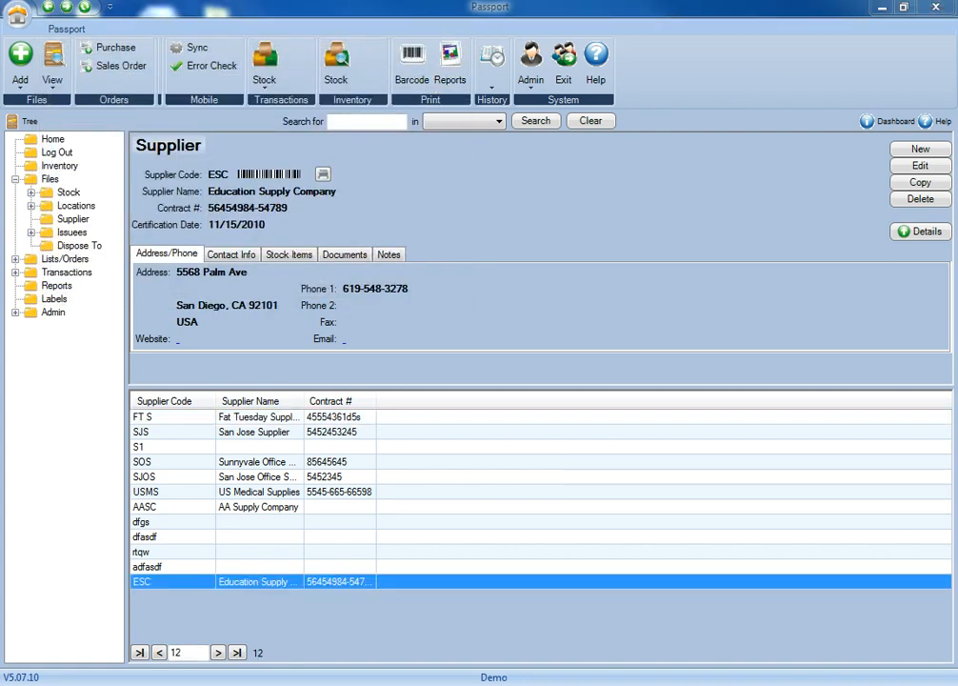
Step: Open the ESC supplier for editing to examine its fields, including the user-defined ones, and close it without saving
{"action": "left_click", "coordinate": [920, 166]}
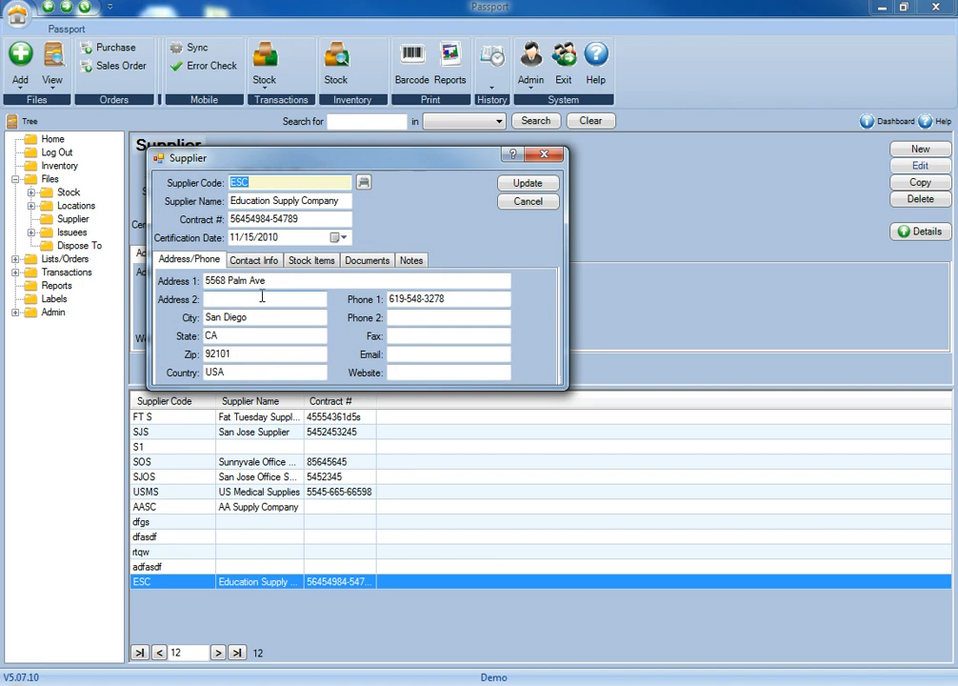
{"action": "left_click", "coordinate": [547, 203]}
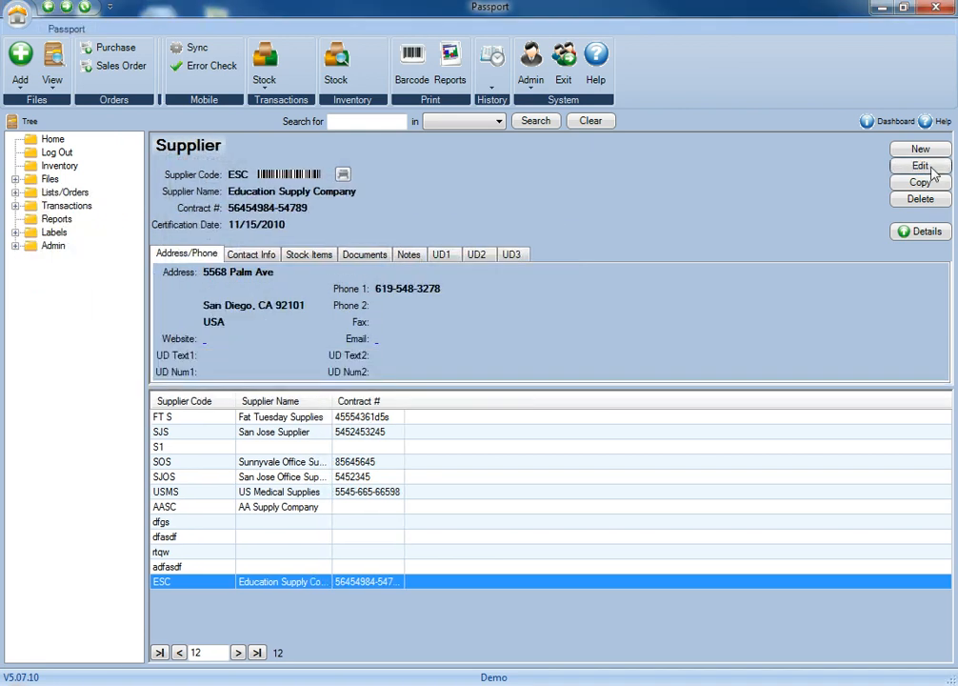
{"action": "left_click", "coordinate": [932, 170]}
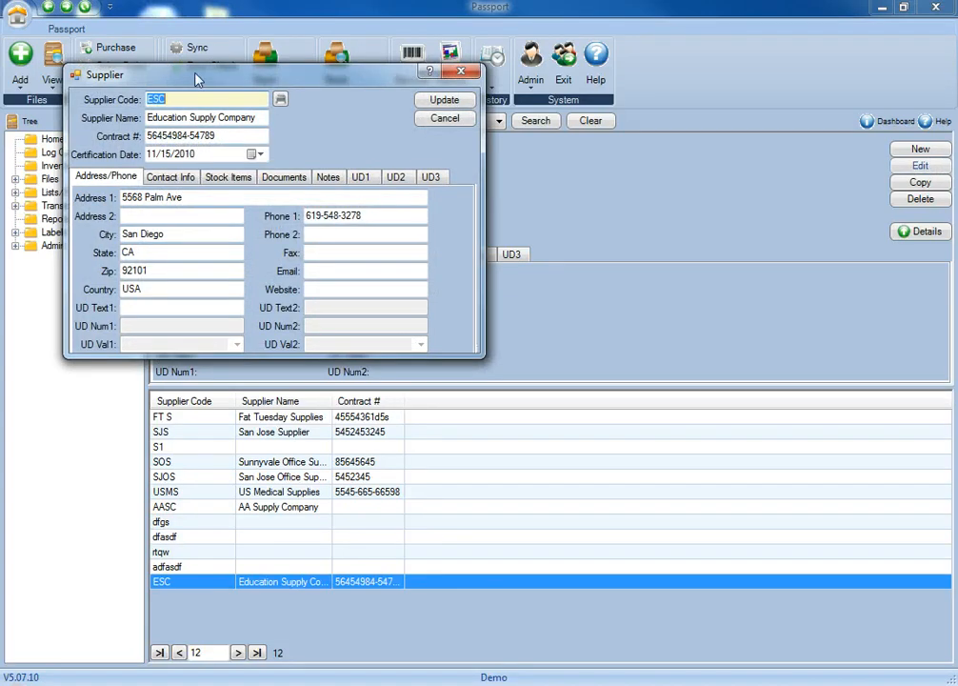
{"action": "left_click_drag", "start_coordinate": [186, 72], "coordinate": [209, 74]}
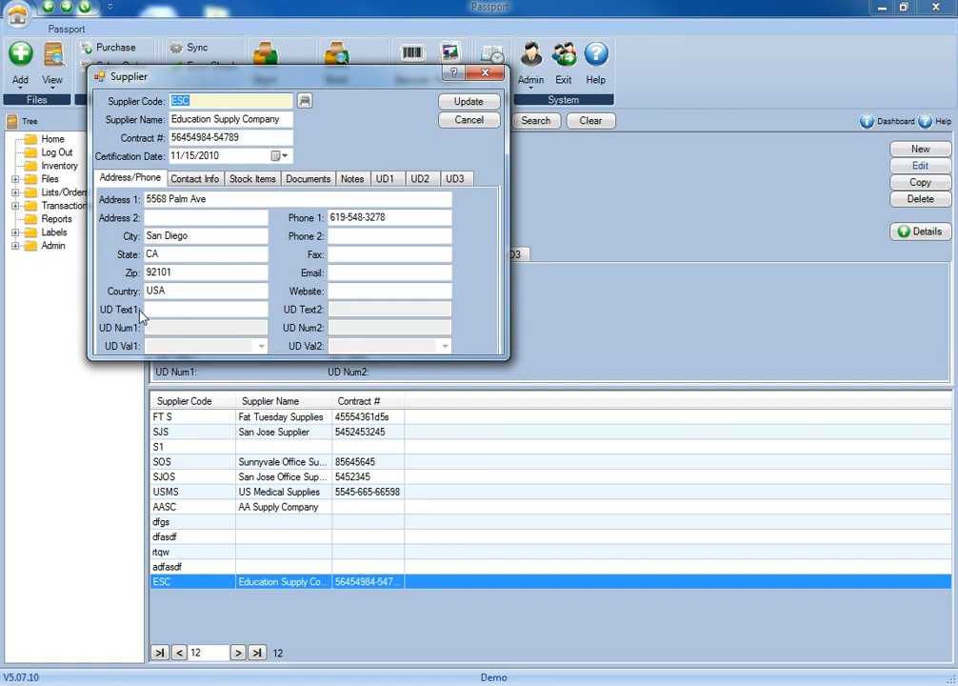
{"action": "left_click", "coordinate": [467, 121]}
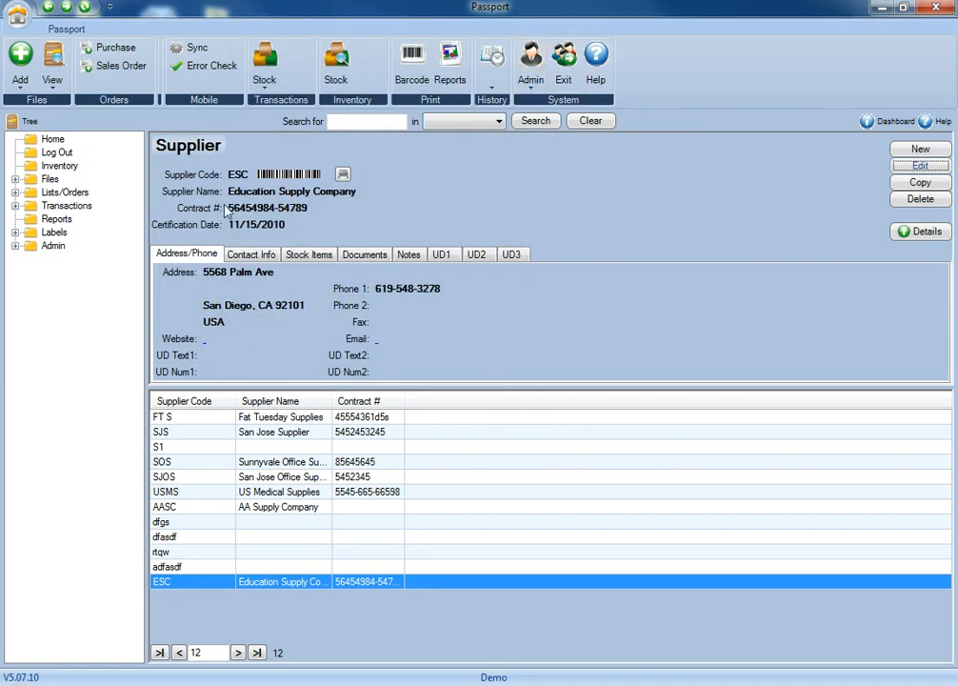
Step: In the Field Control administration, search the Supplier form's fields for UD Text1 in Current Text
{"action": "left_click", "coordinate": [15, 247]}
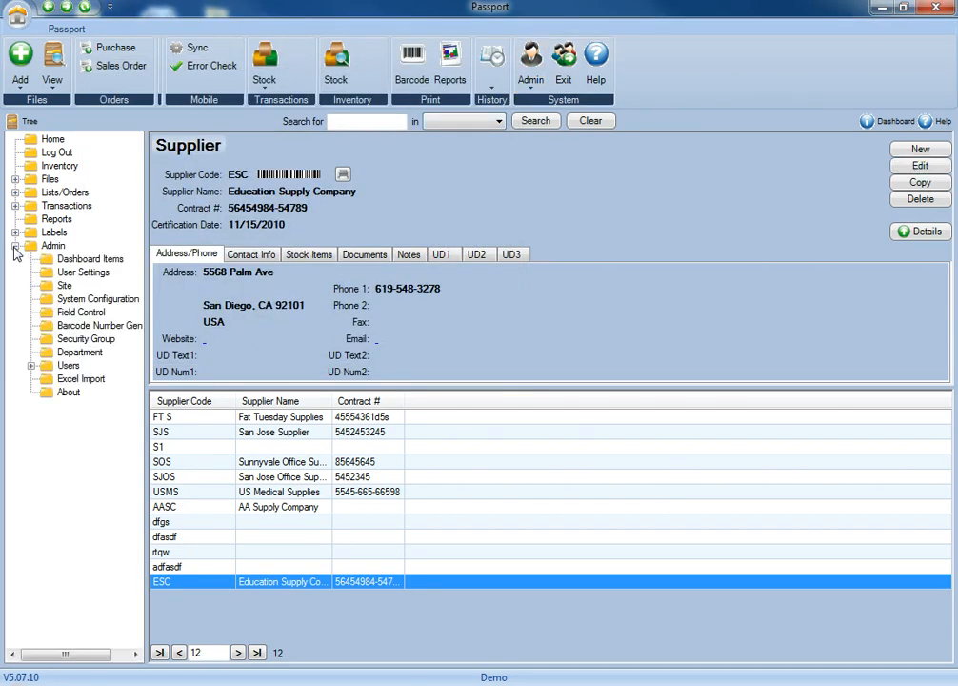
{"action": "left_click", "coordinate": [69, 315]}
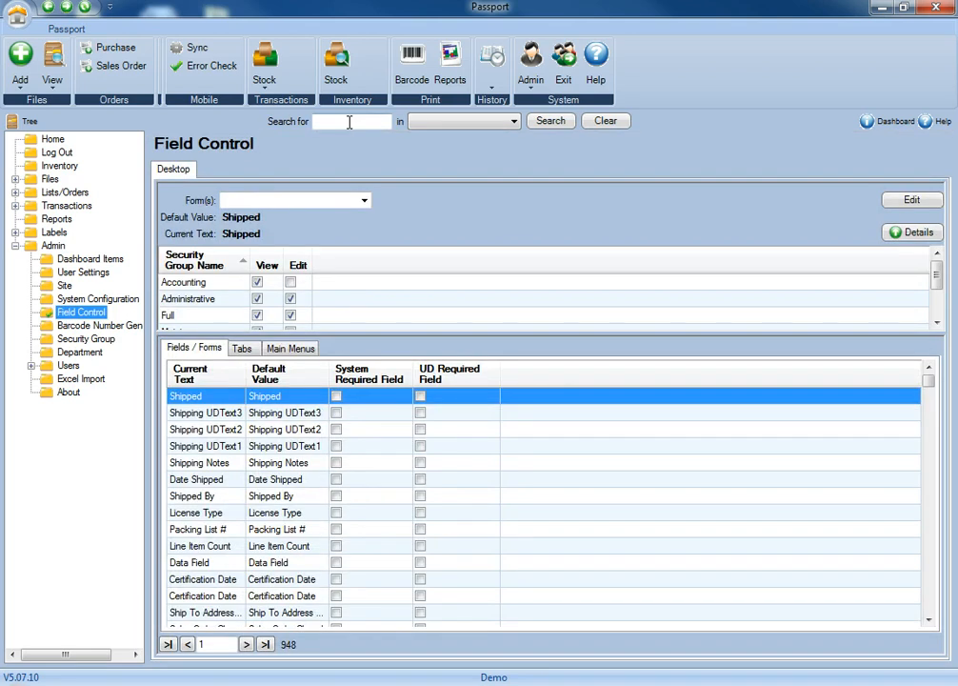
{"action": "left_click", "coordinate": [350, 122]}
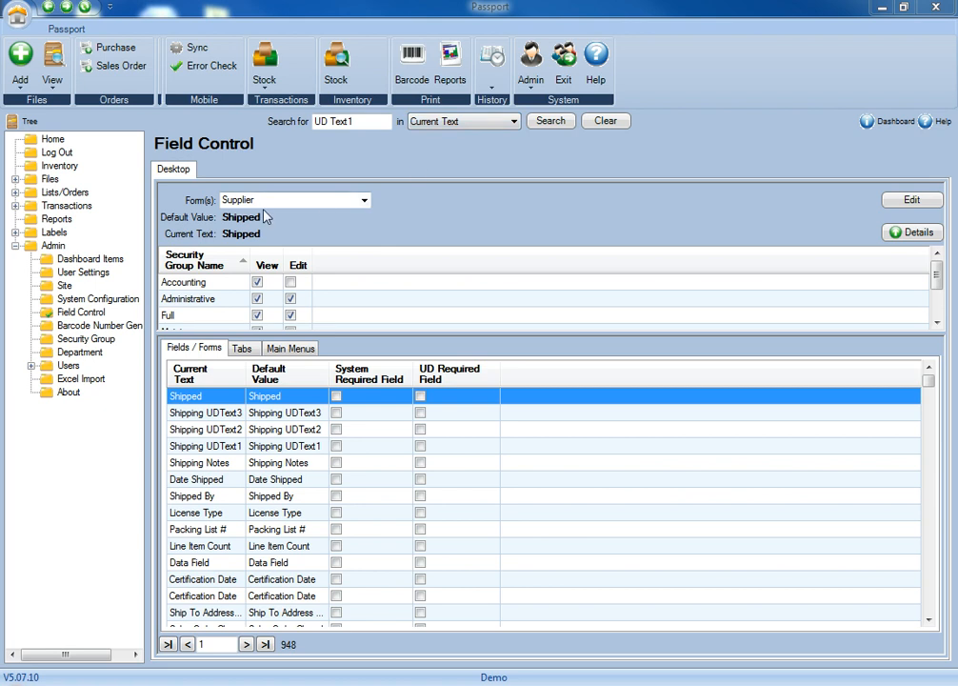
{"action": "left_click", "coordinate": [550, 121]}
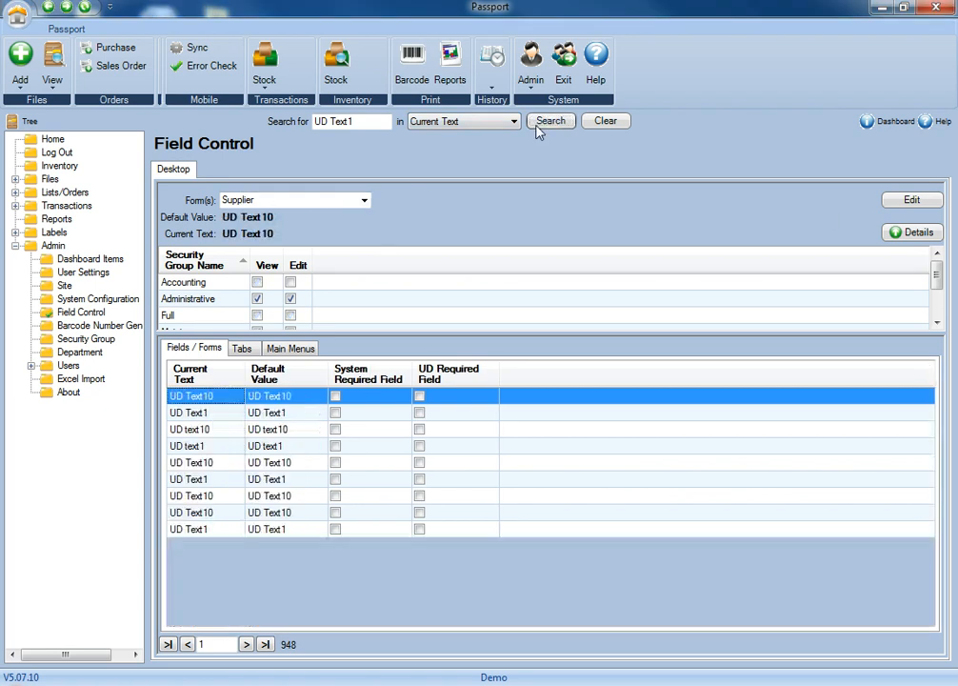
Step: Edit the first exact UD Text1 field in the results, entering County as its new text and confirming it
{"action": "left_click", "coordinate": [208, 415]}
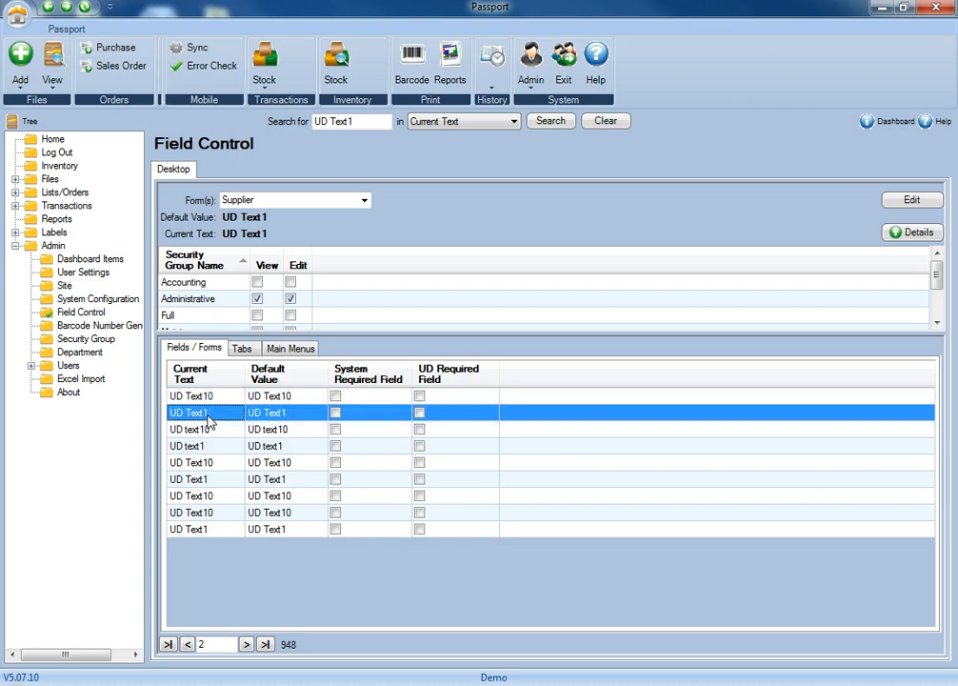
{"action": "left_click", "coordinate": [929, 201]}
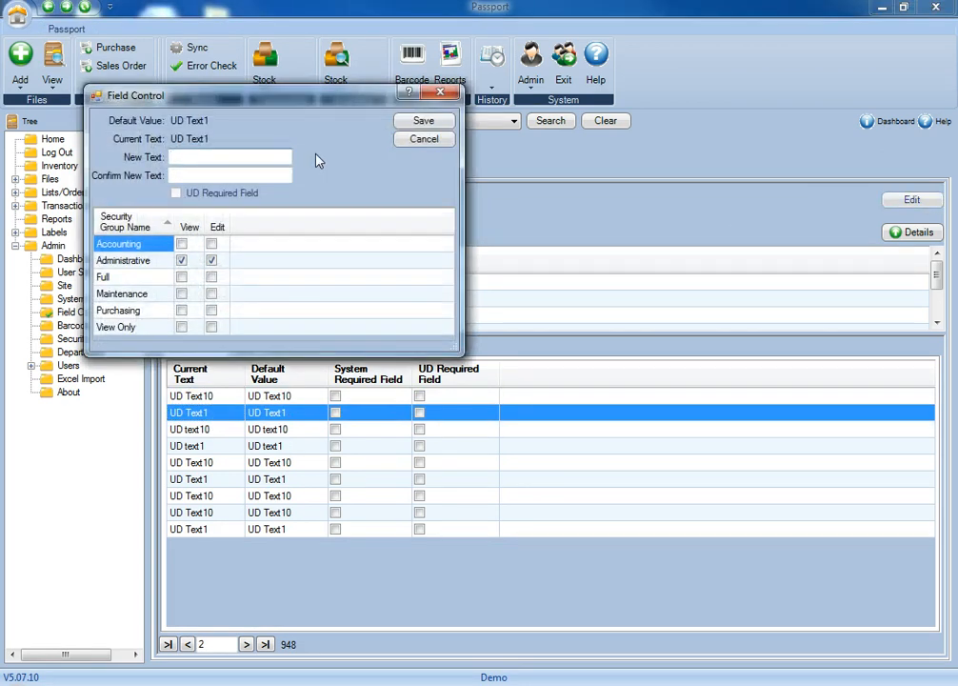
{"action": "type", "text": "County"}
{"action": "key", "text": "Tab"}
{"action": "type", "text": "County"}
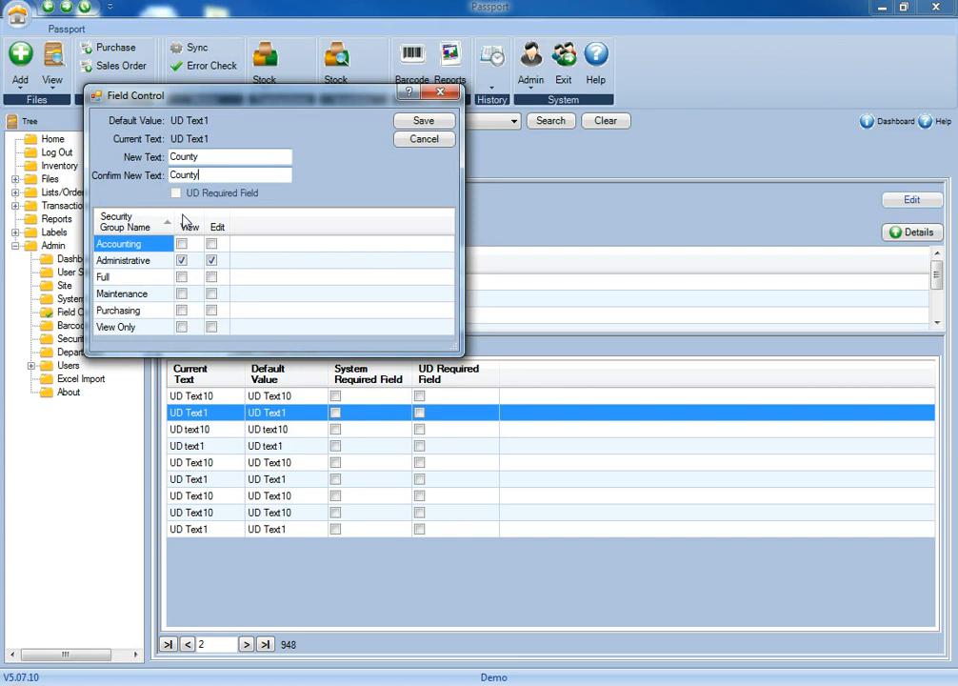
Step: Grant the Accounting, Maintenance and Full security groups view and edit rights to the field, and save the change
{"action": "left_click", "coordinate": [181, 244]}
{"action": "left_click", "coordinate": [211, 244]}
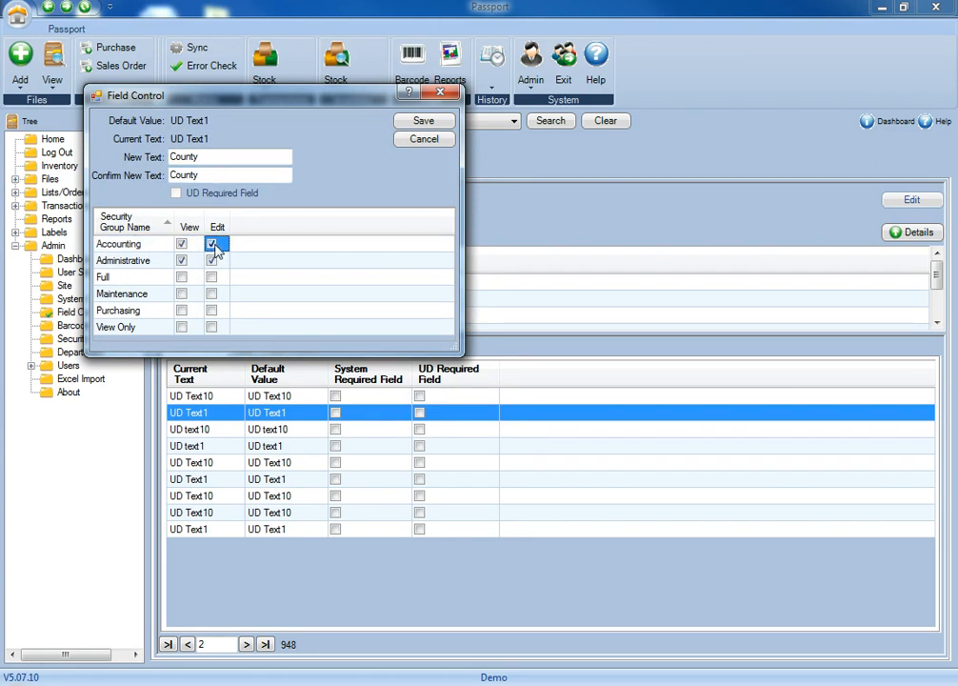
{"action": "left_click", "coordinate": [211, 294]}
{"action": "left_click", "coordinate": [181, 293]}
{"action": "left_click", "coordinate": [181, 277]}
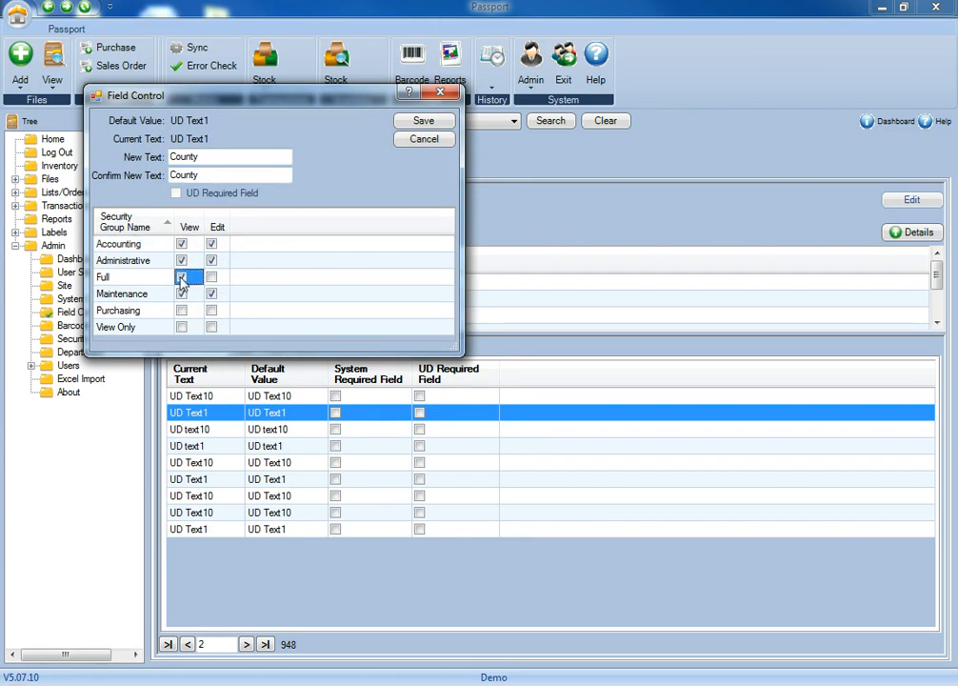
{"action": "left_click", "coordinate": [212, 277]}
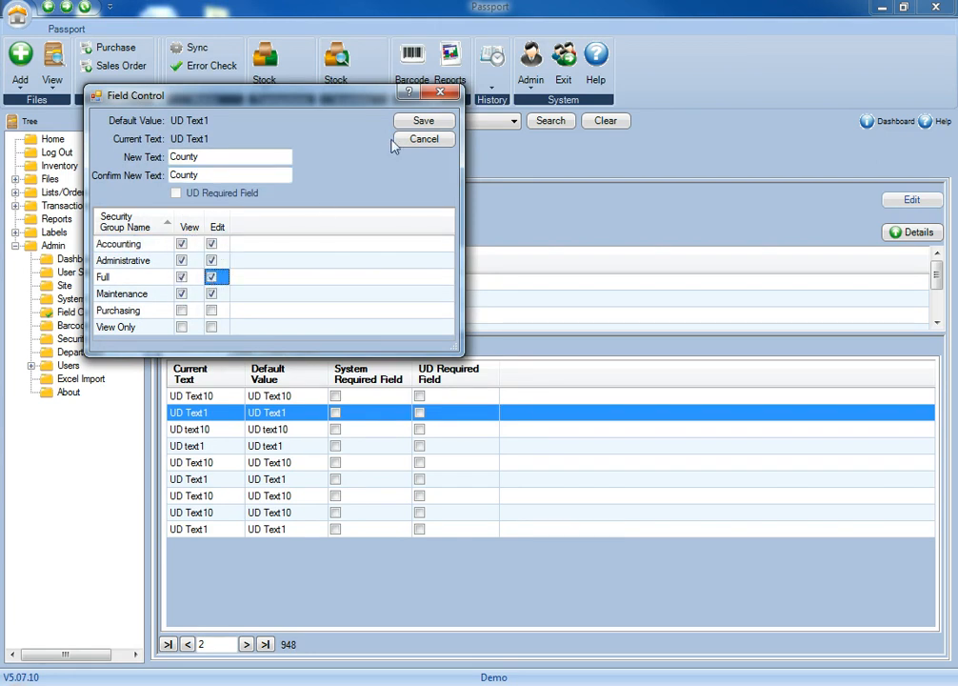
{"action": "left_click", "coordinate": [439, 122]}
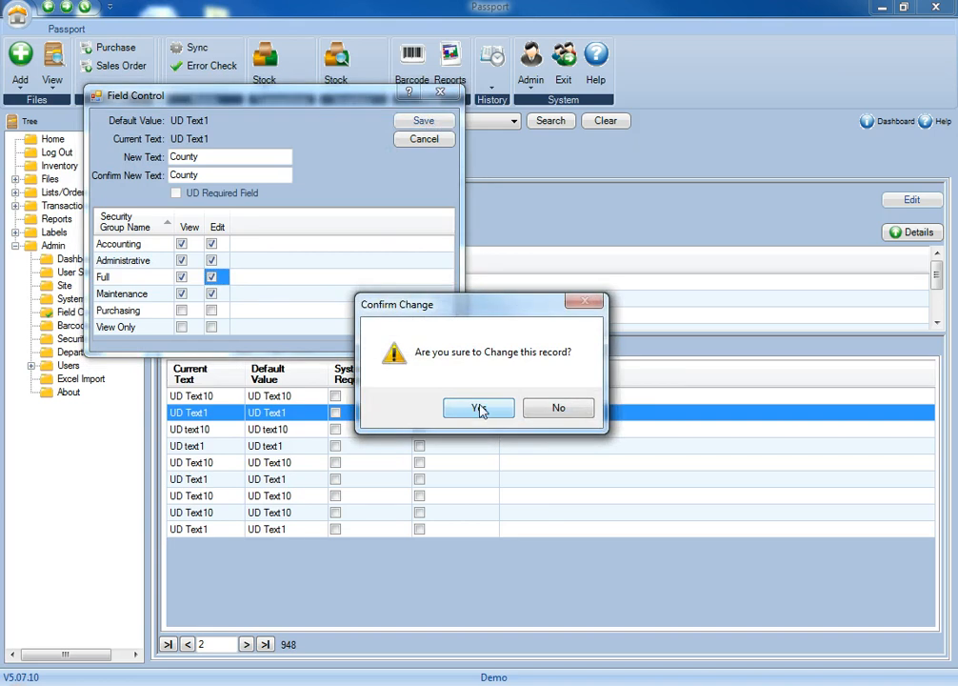
{"action": "left_click", "coordinate": [479, 410]}
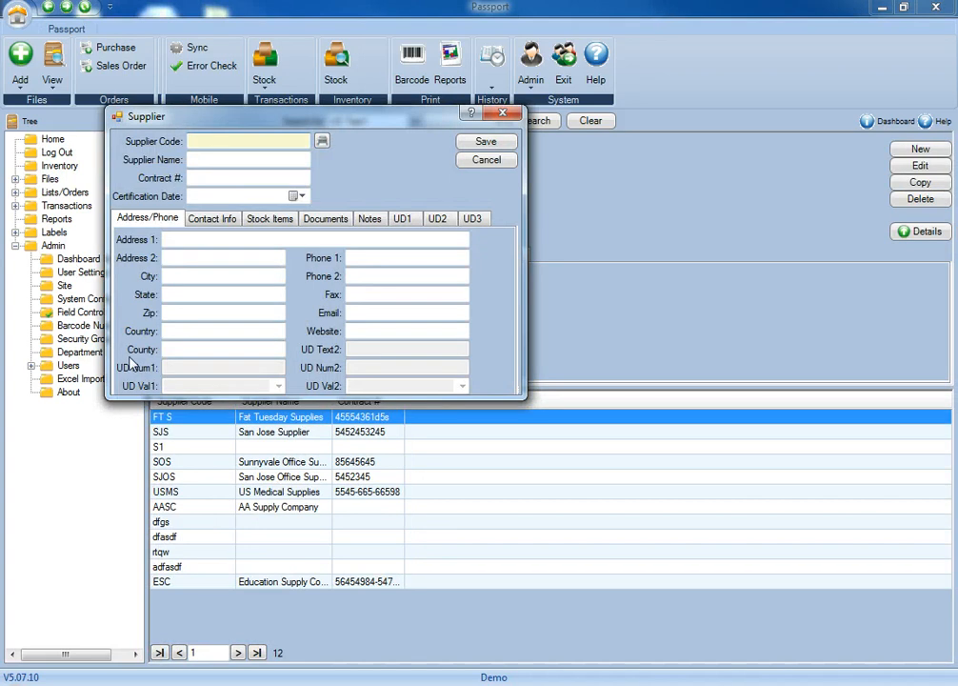
Step: Check the County field on the supplier form, including in a new blank supplier record
{"action": "left_click", "coordinate": [185, 349]}
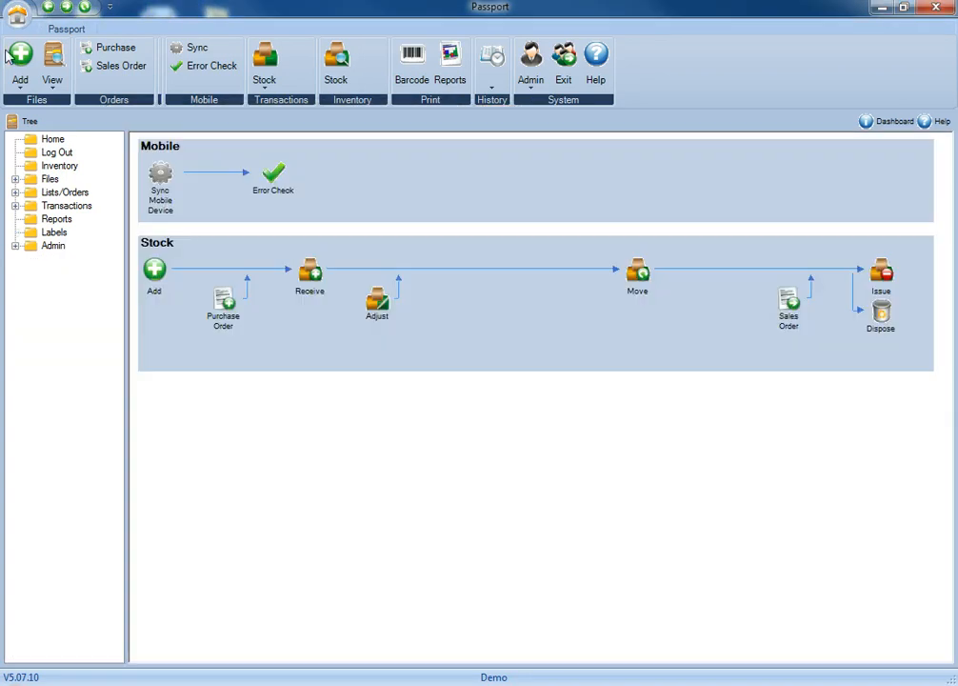
{"action": "left_click", "coordinate": [20, 65]}
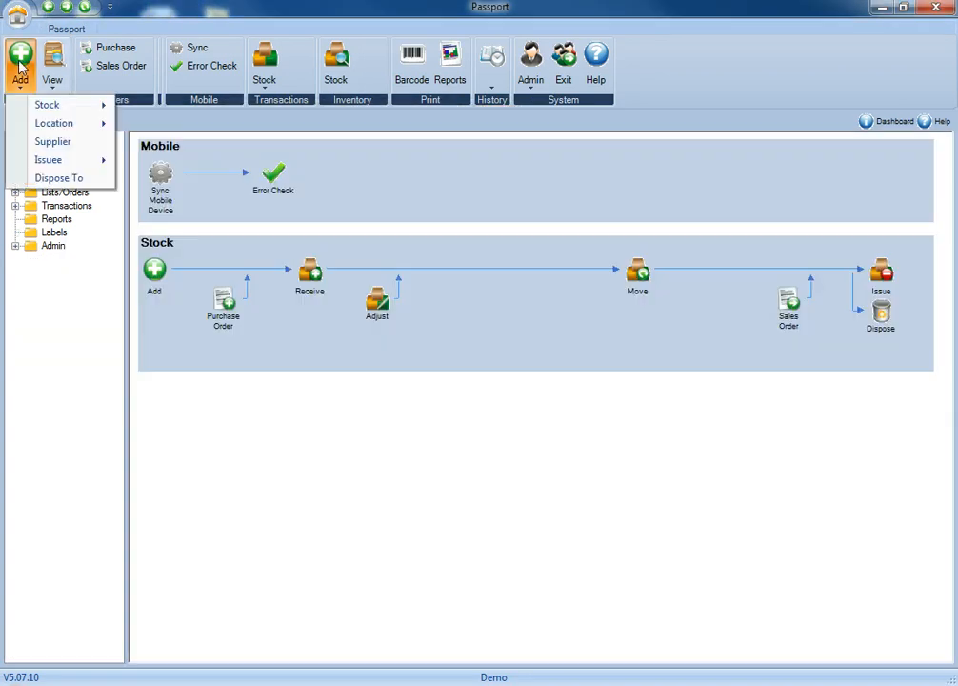
{"action": "left_click", "coordinate": [51, 141]}
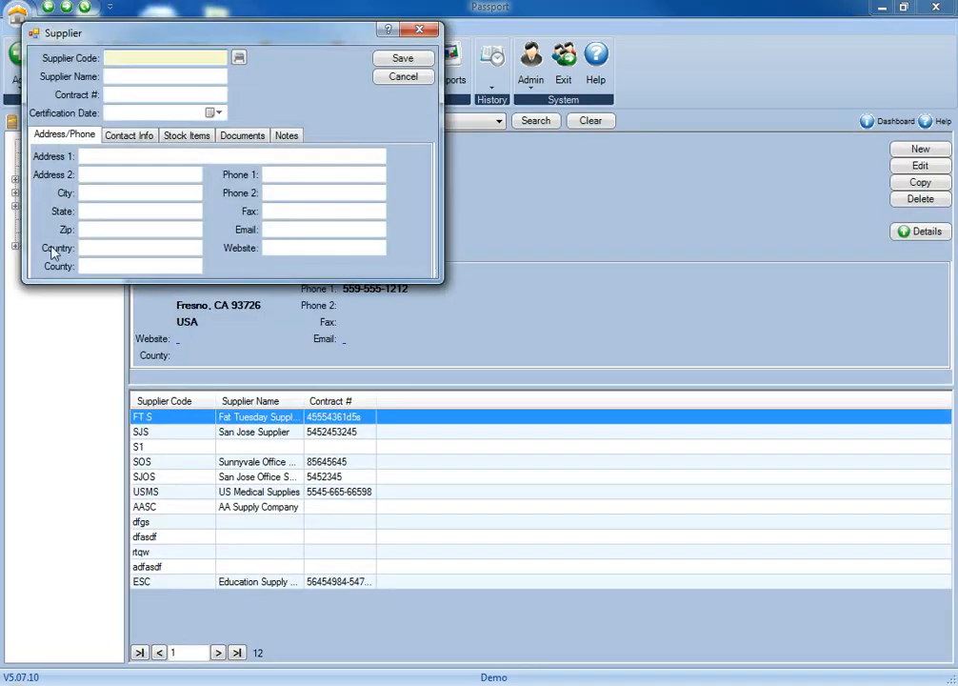